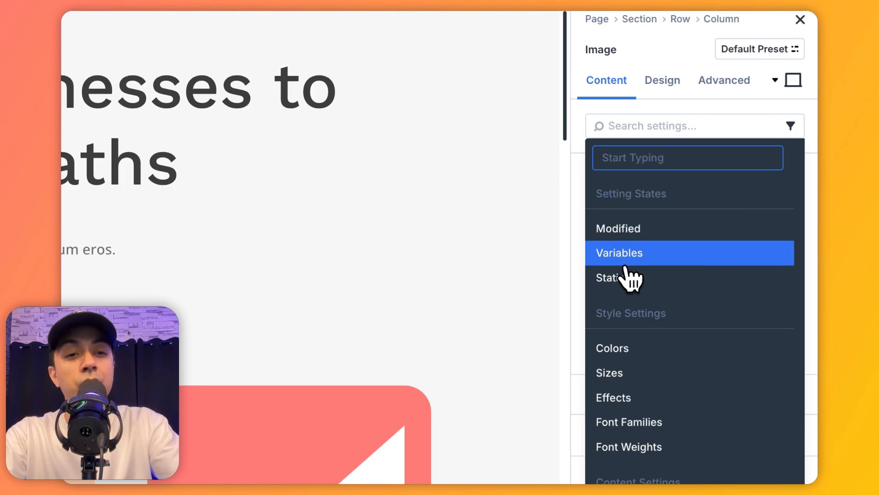
Review the settings filter categories for the image module and search its Design settings for "border".
scroll(612, 298, "down", 5)
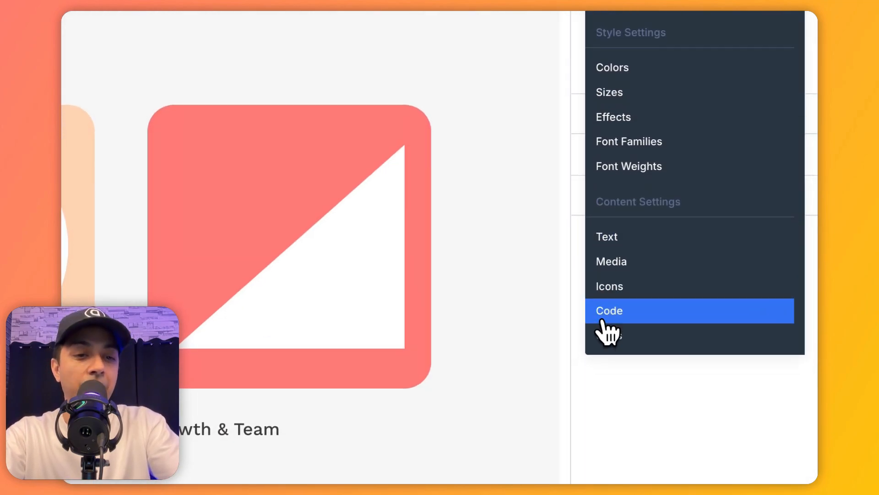
left_click(621, 376)
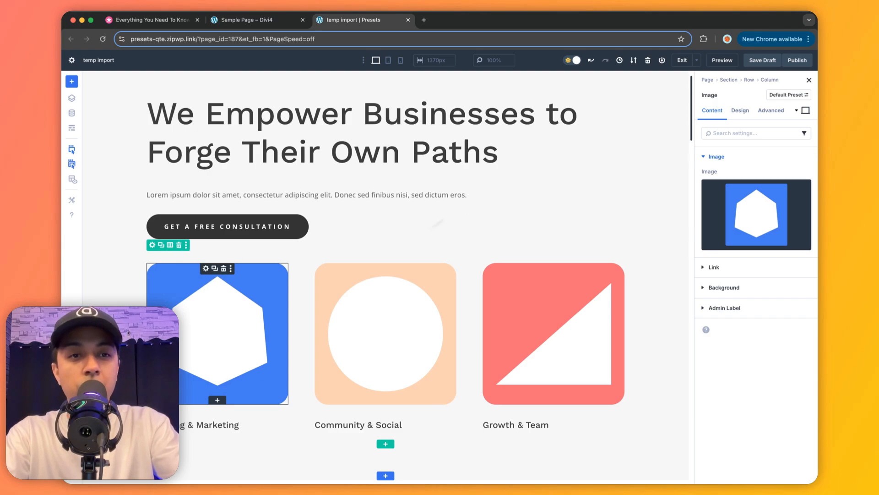
left_click(745, 111)
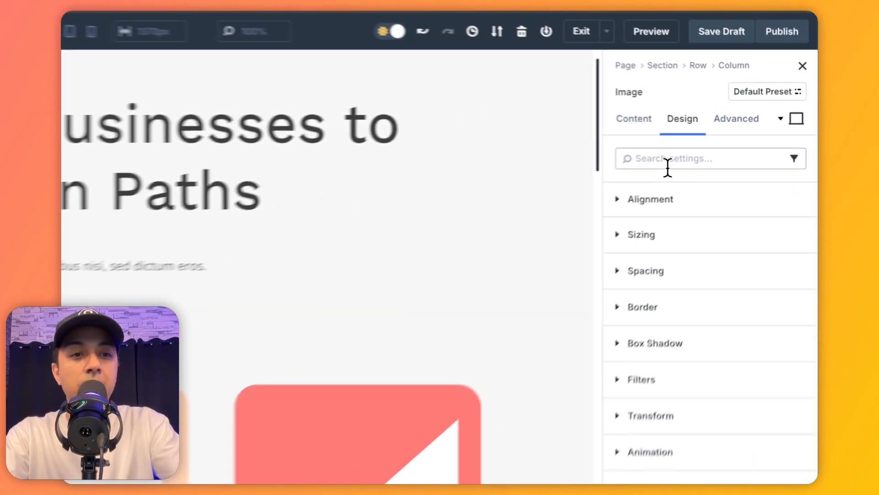
left_click(668, 167)
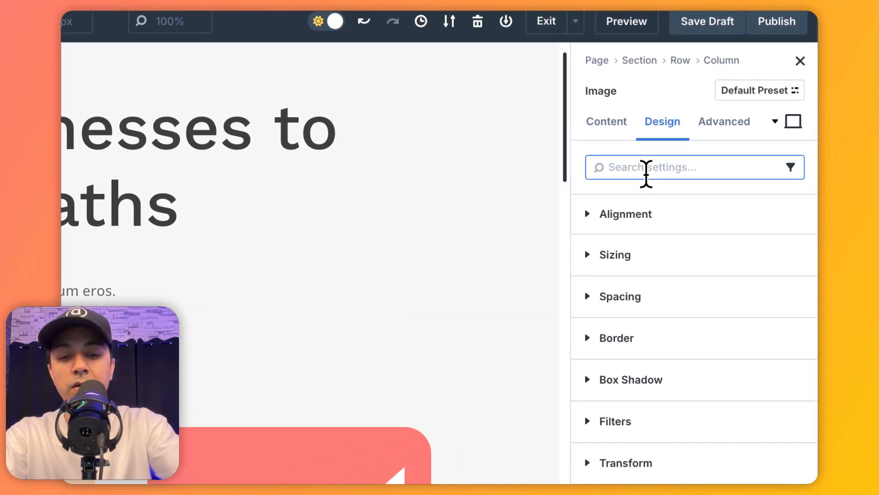
type("border")
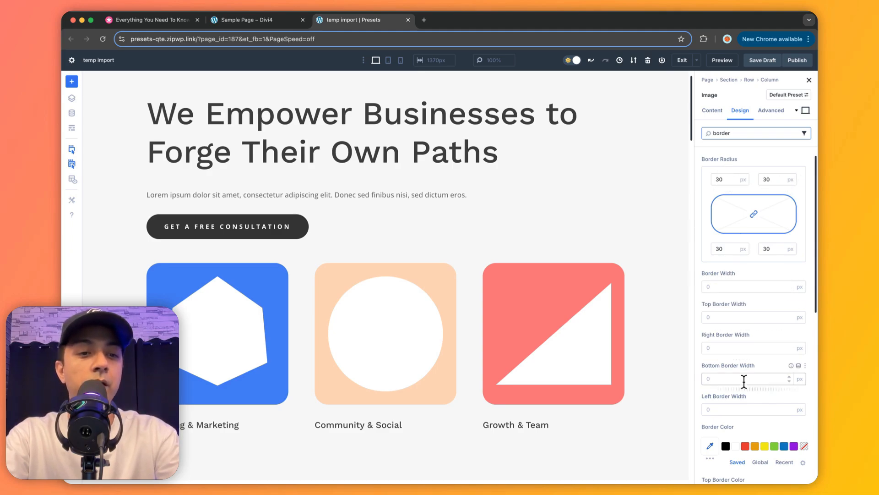
scroll(743, 374, "down", 3)
scroll(744, 381, "down", 3)
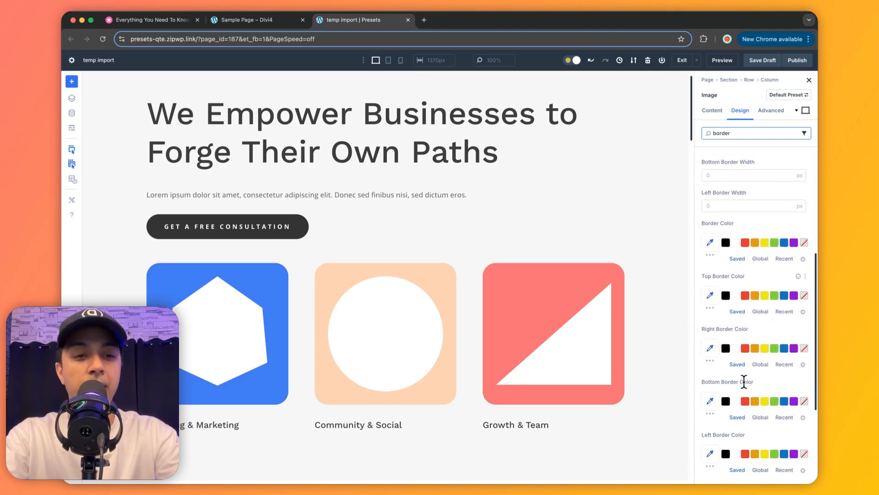
Search the image module's Content settings for "back" and look through the background options.
left_click(718, 117)
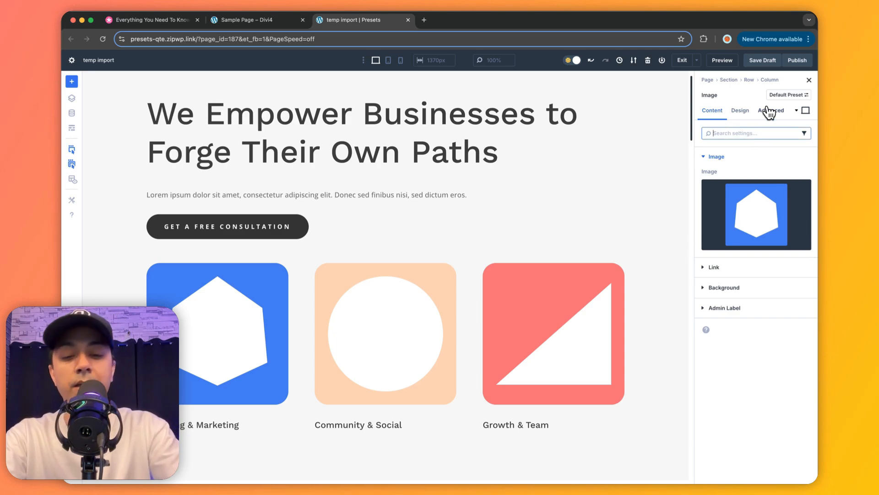
type("back")
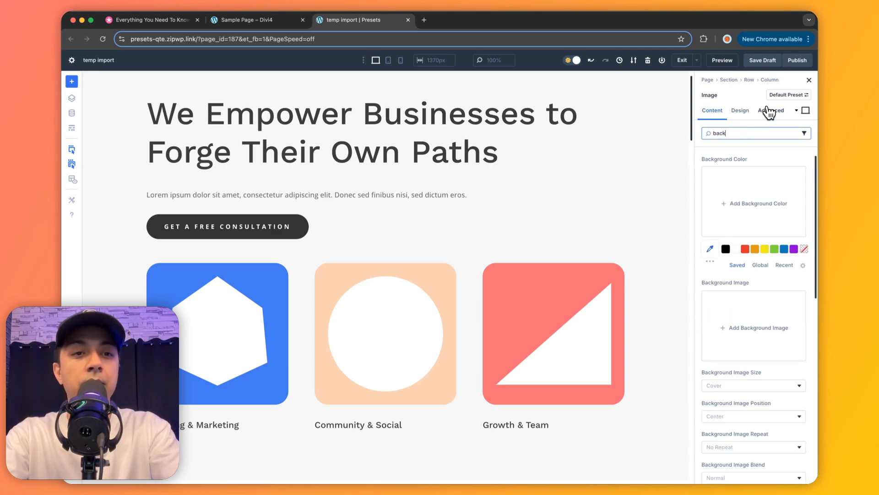
left_click(797, 161)
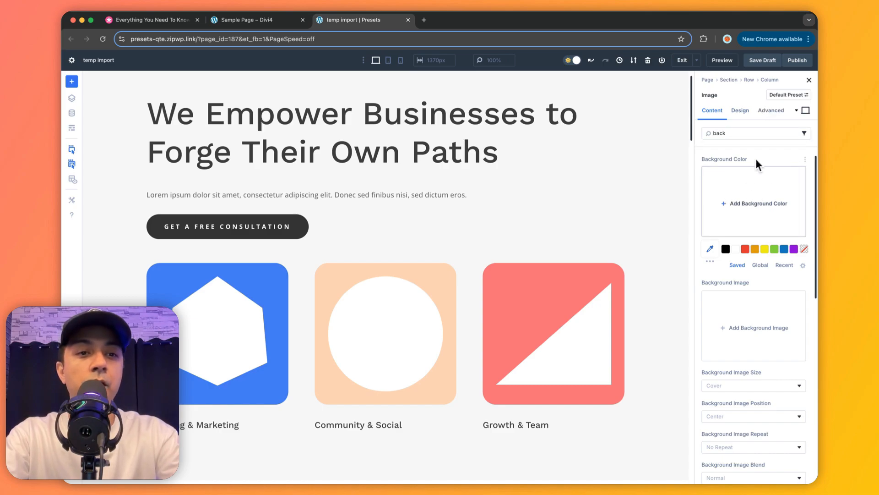
scroll(736, 241, "down", 3)
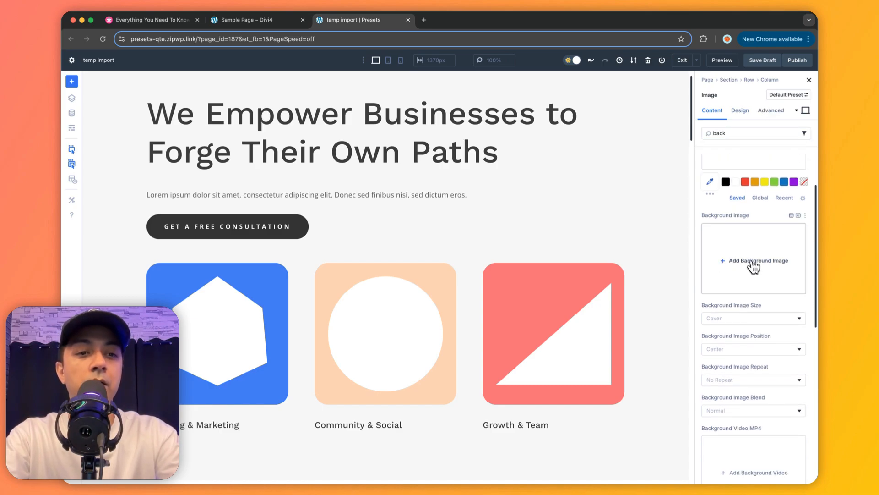
scroll(772, 284, "up", 3)
scroll(771, 308, "down", 5)
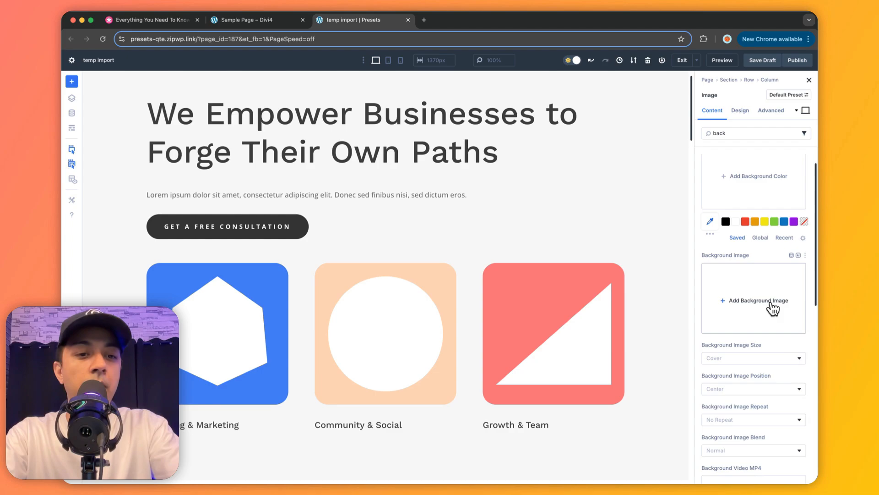
Copy the first blurb's attributes and paste them onto the second and third blurbs in the row.
scroll(773, 309, "down", 5)
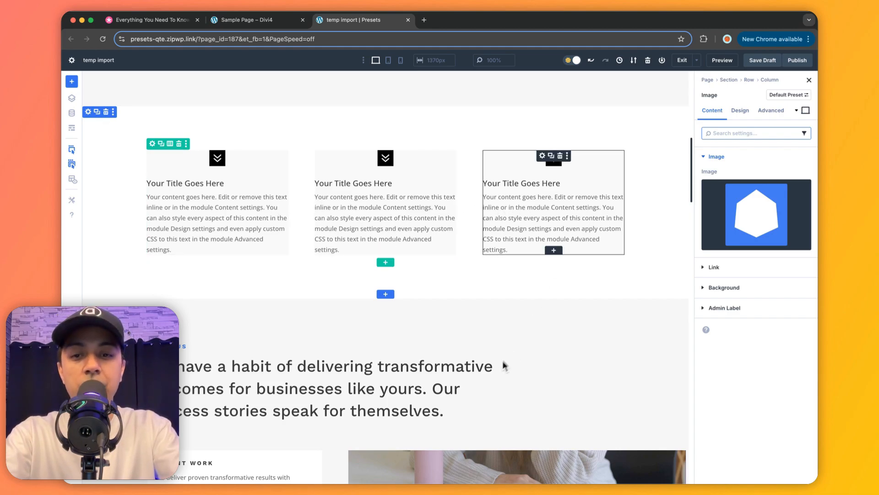
left_click(186, 198)
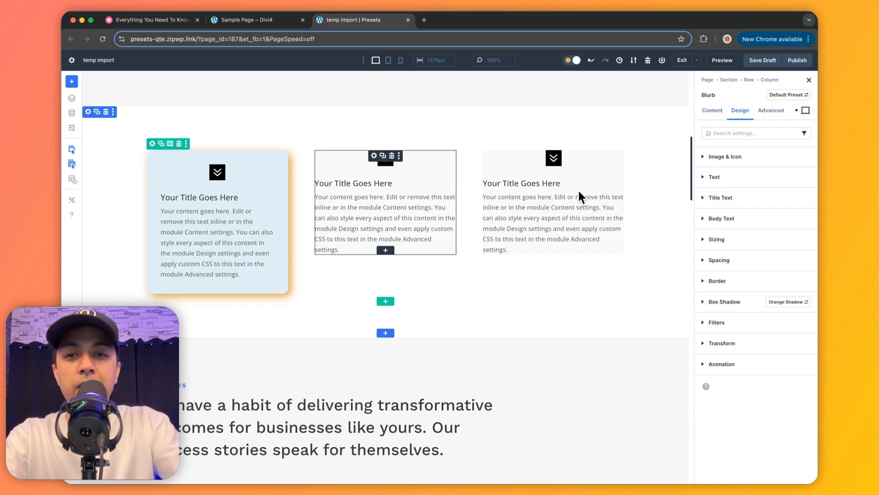
right_click(264, 170)
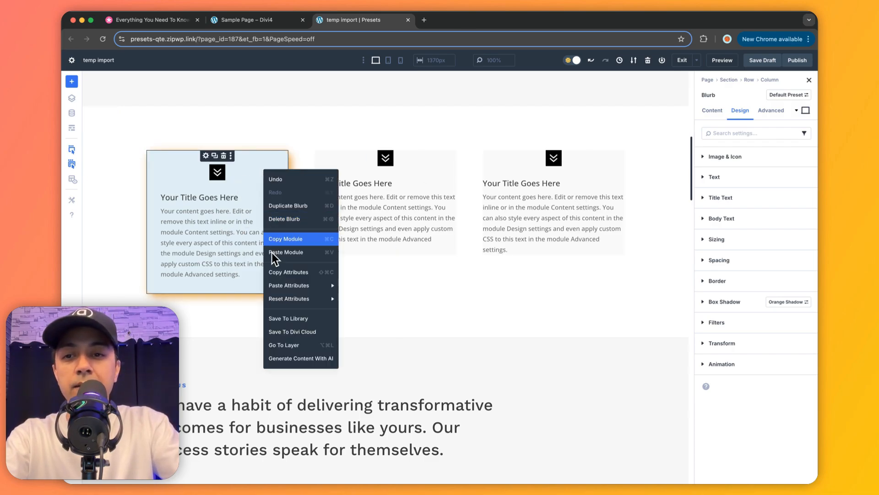
left_click(274, 272)
right_click(410, 176)
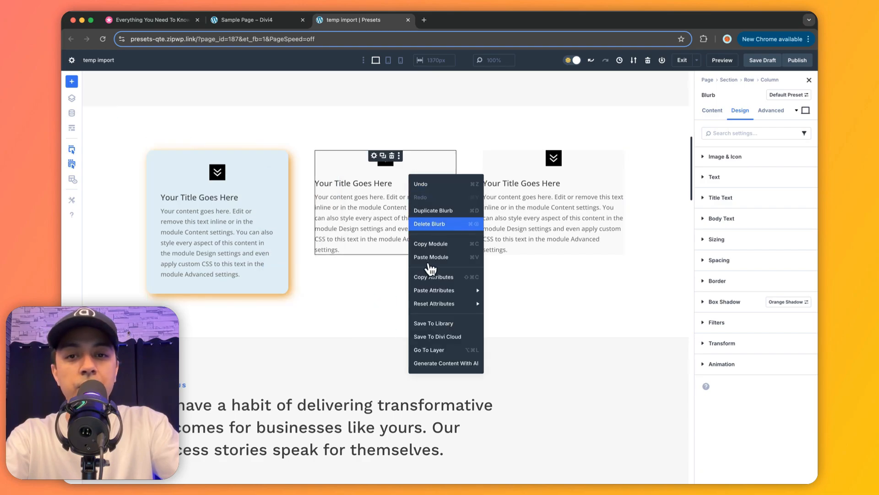
mouse_move(435, 290)
left_click(514, 298)
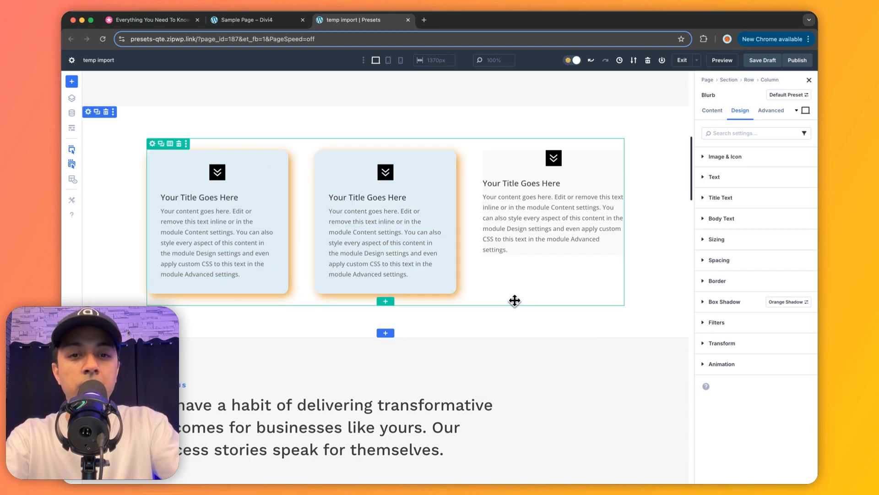
right_click(595, 174)
mouse_move(660, 289)
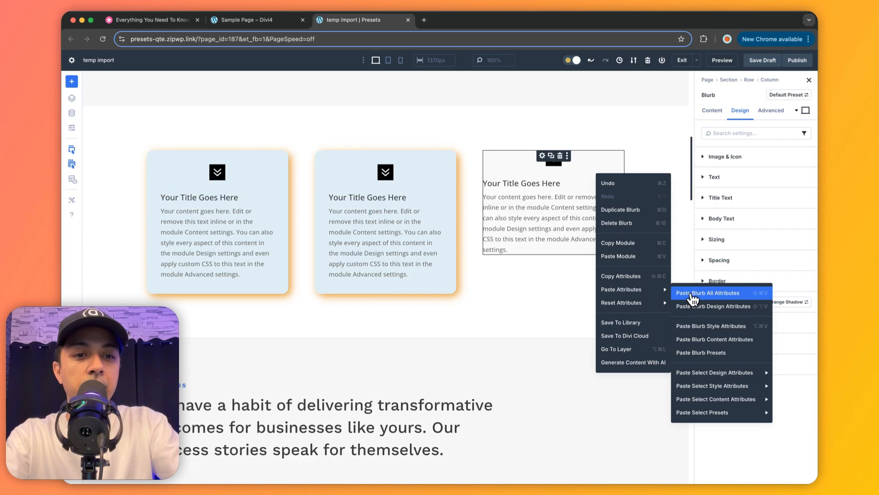
left_click(695, 306)
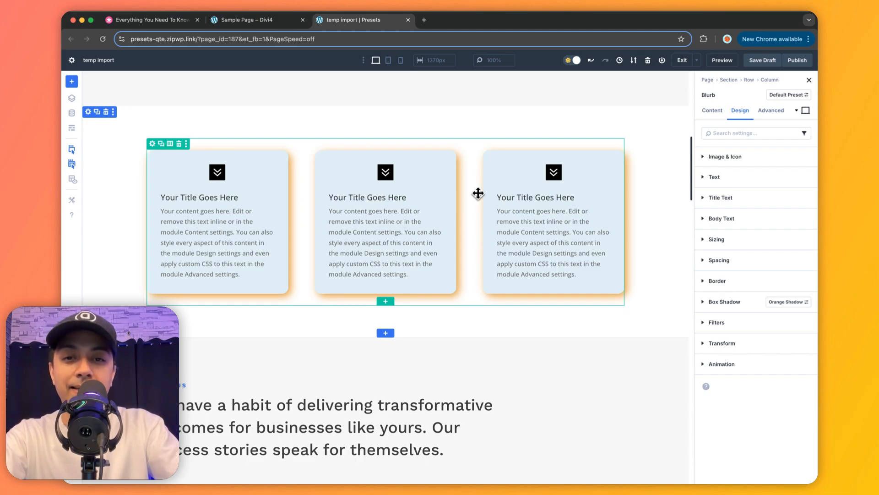
Filter the first blurb's settings to Modified, examine its changed Design and Content options, and clear the filter.
left_click(805, 134)
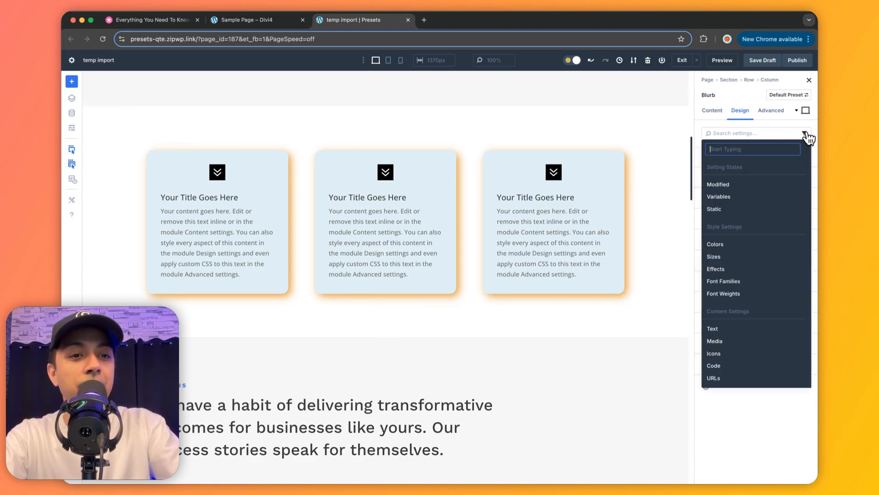
left_click(718, 185)
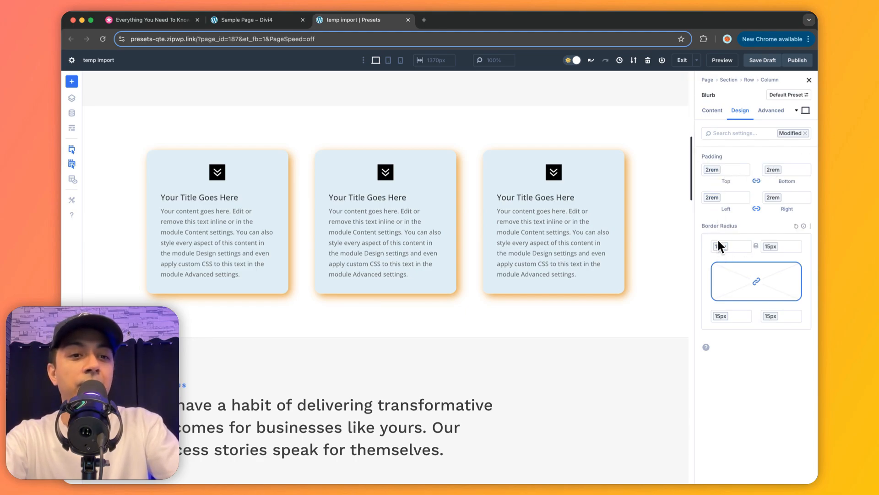
left_click(712, 111)
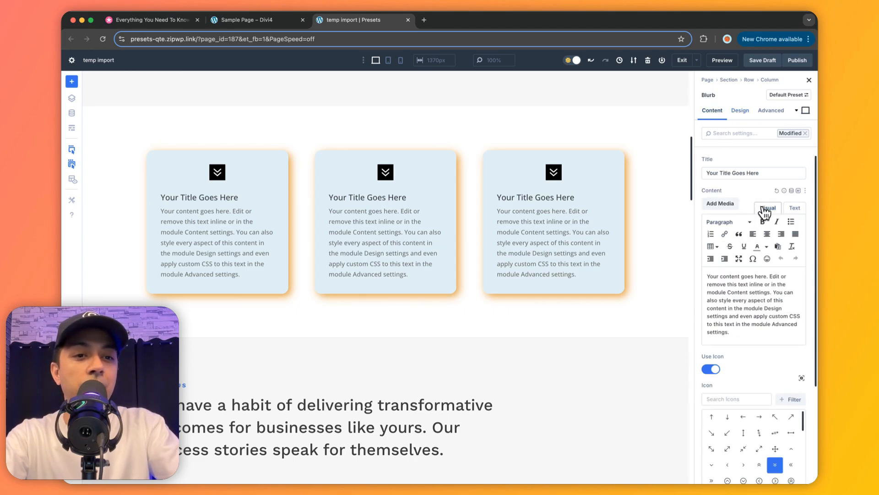
scroll(765, 209, "down", 3)
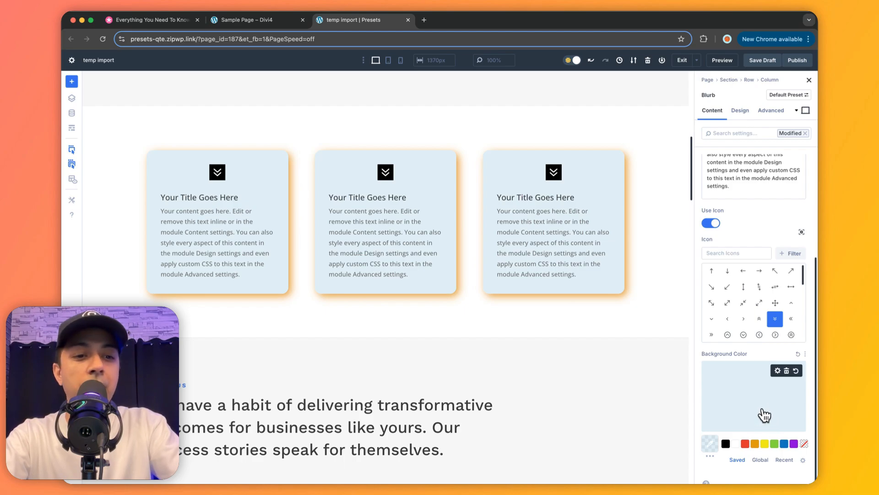
scroll(765, 415, "up", 3)
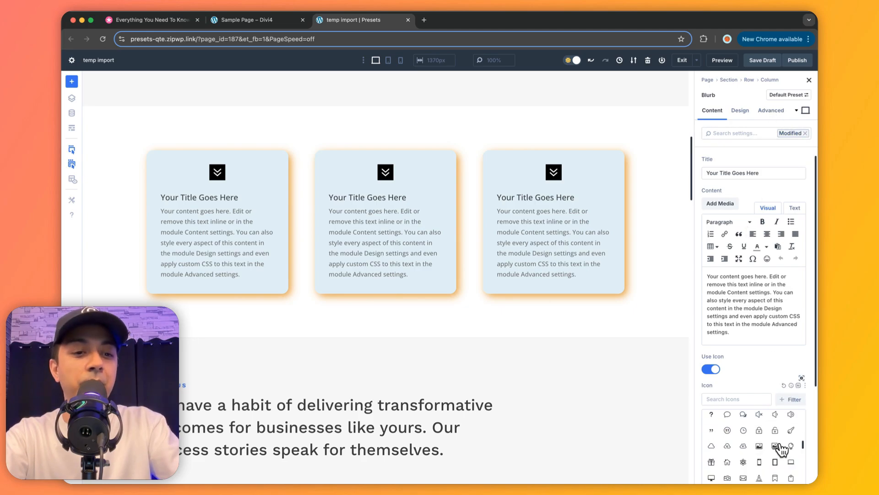
left_click(740, 111)
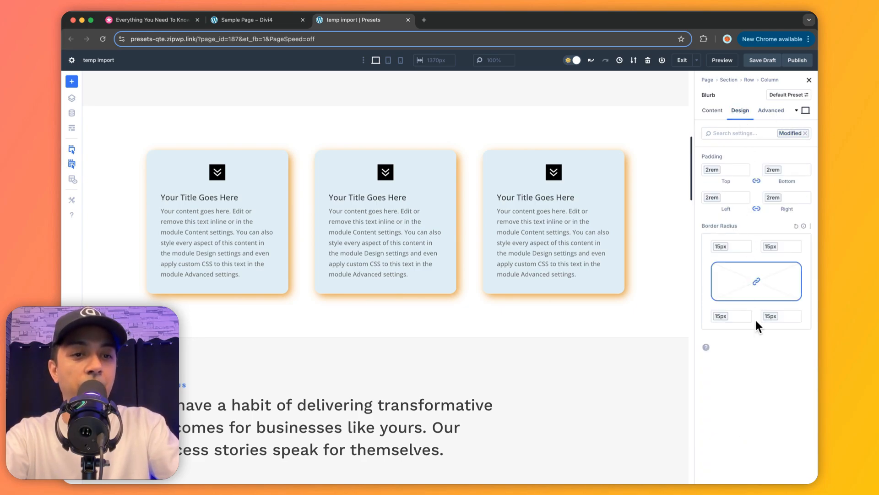
left_click(805, 133)
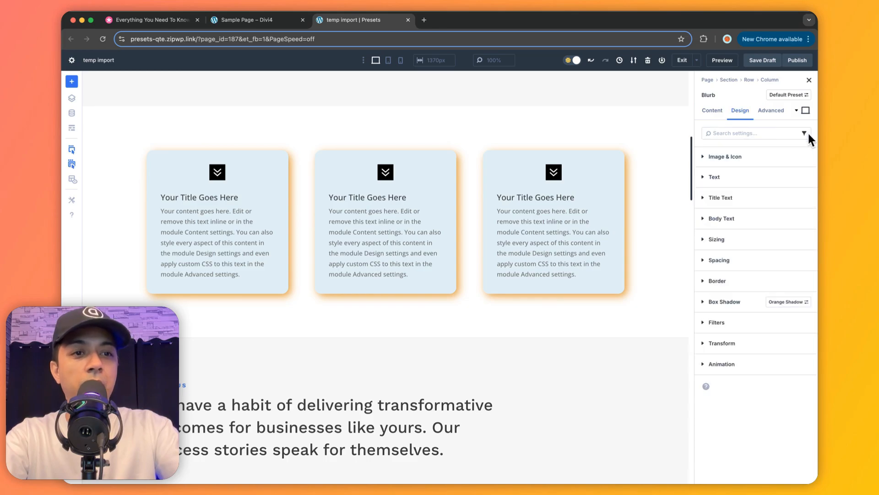
left_click(743, 133)
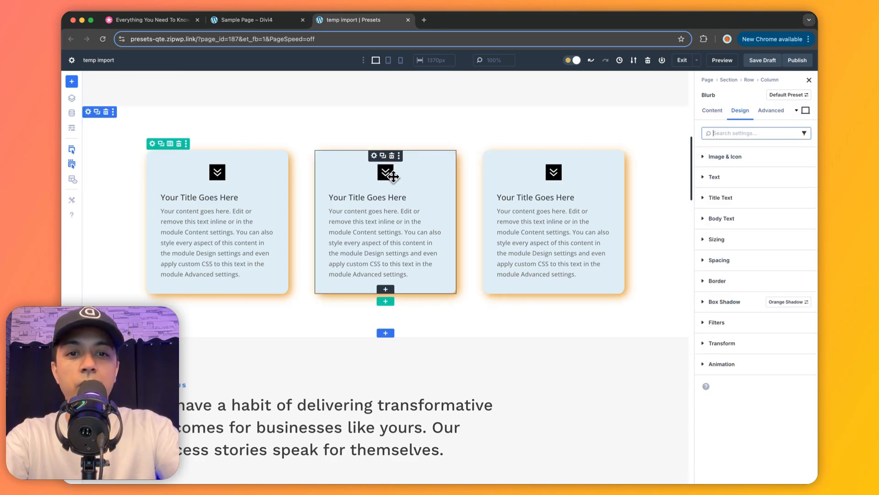
Filter the blurb's settings to Icons, try the circled down chevron on the first blurb, and restore the double down chevron.
left_click(805, 134)
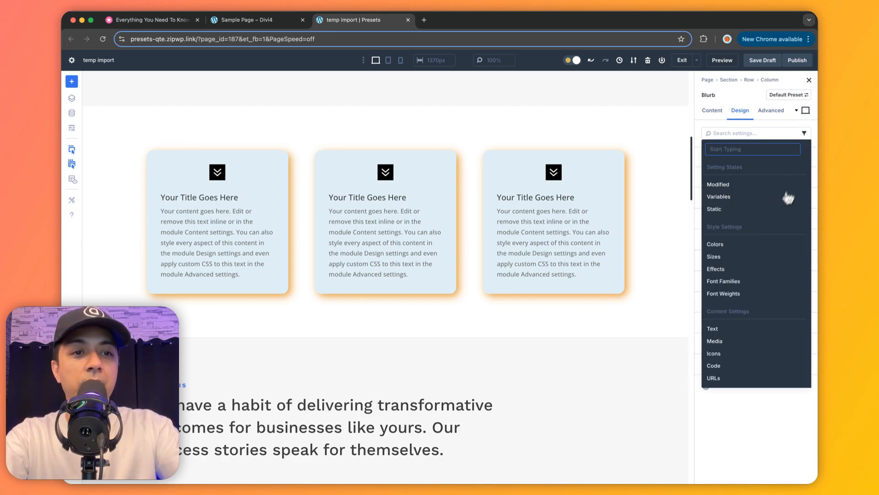
left_click(722, 356)
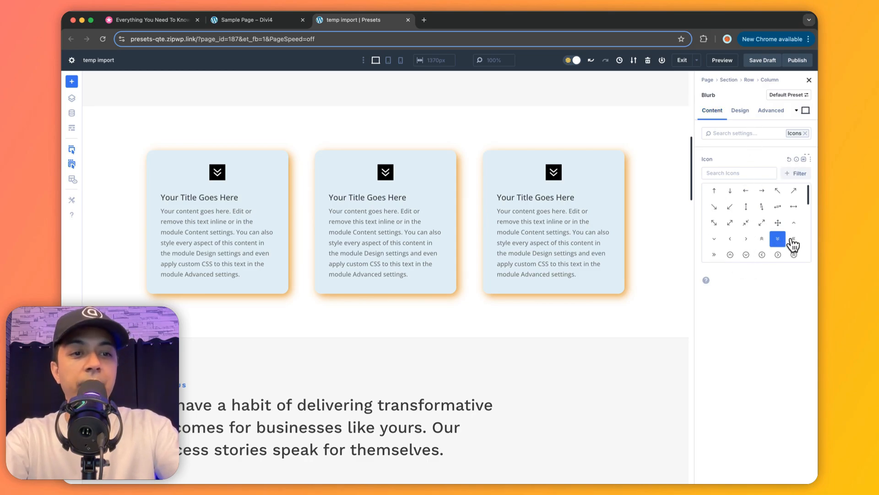
left_click(747, 255)
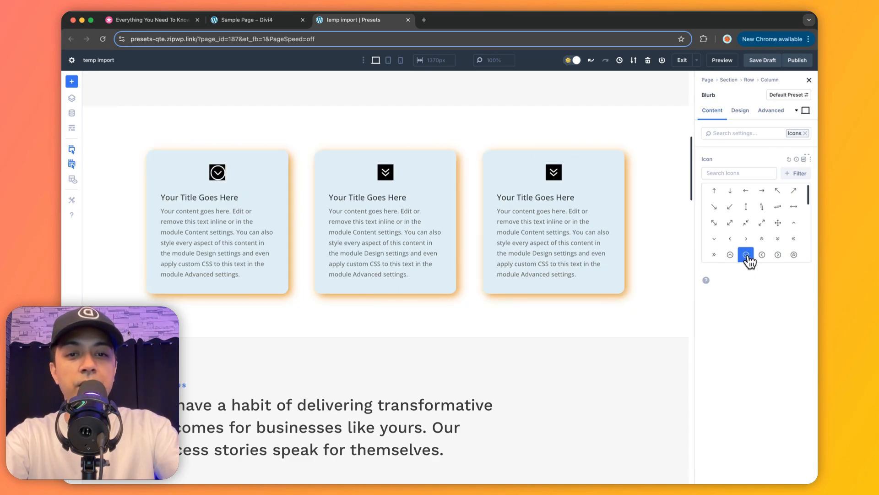
left_click(779, 238)
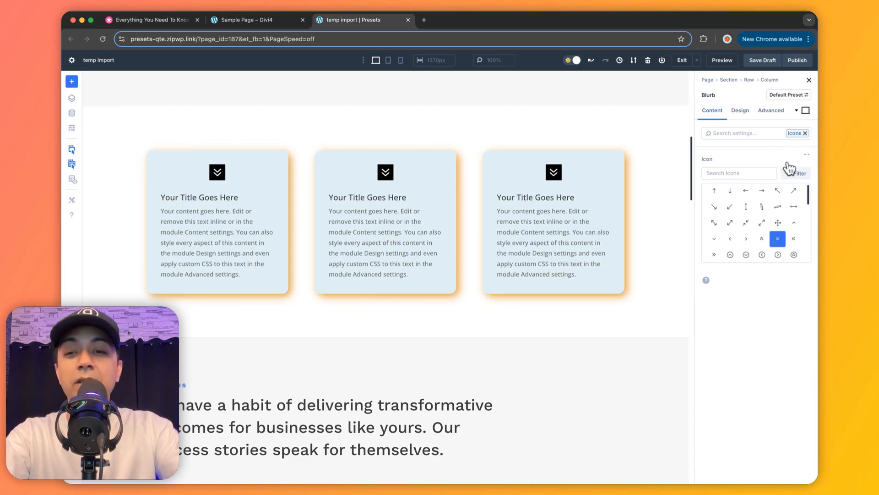
left_click(806, 134)
Search the blurb's Content settings for "back" and look through the background options from color to mask.
scroll(544, 186, "up", 3)
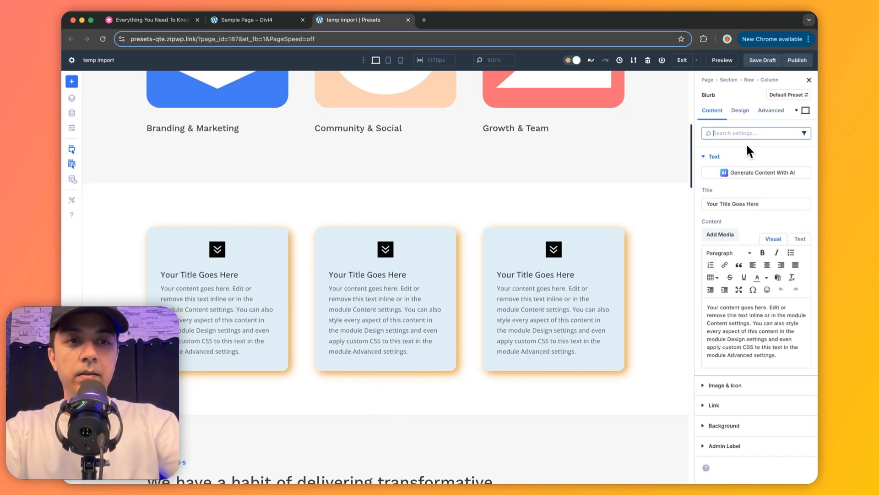
type("bac")
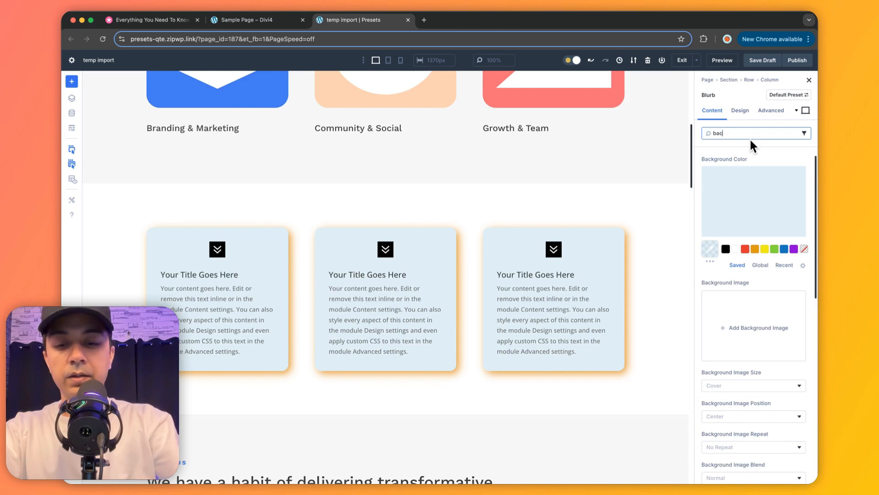
type("k")
mouse_move(748, 184)
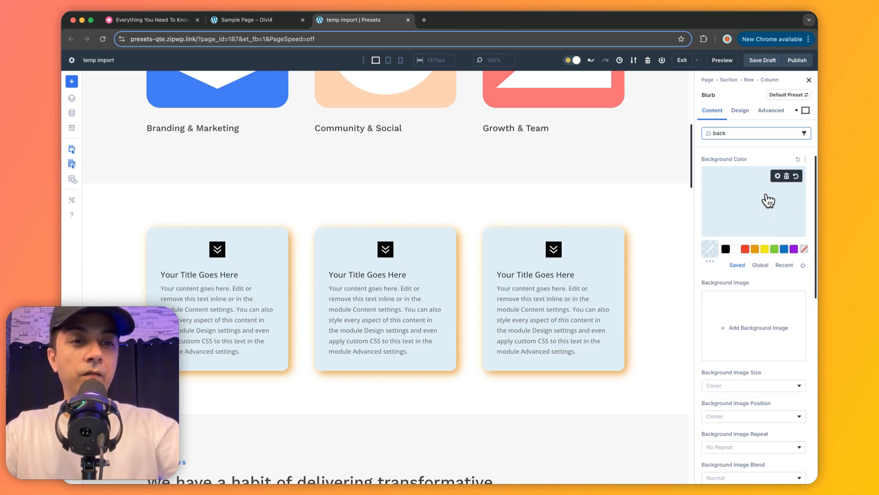
scroll(768, 200, "down", 3)
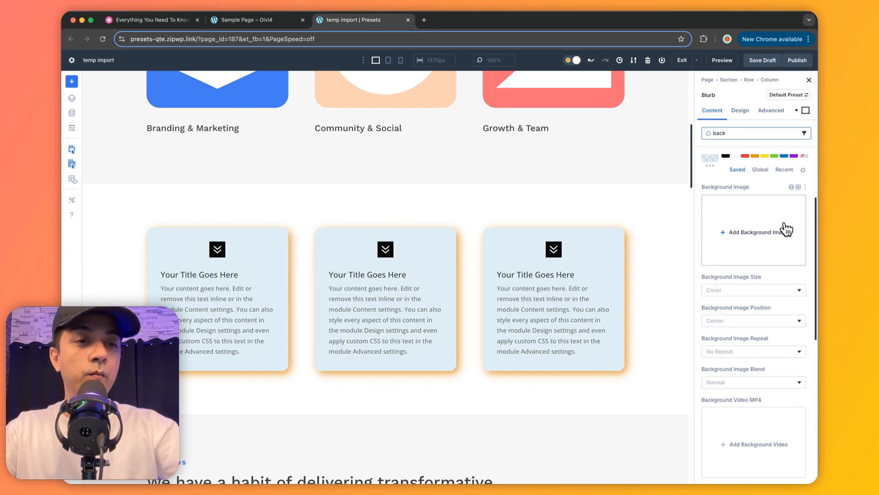
scroll(779, 242, "down", 2)
scroll(727, 330, "down", 9)
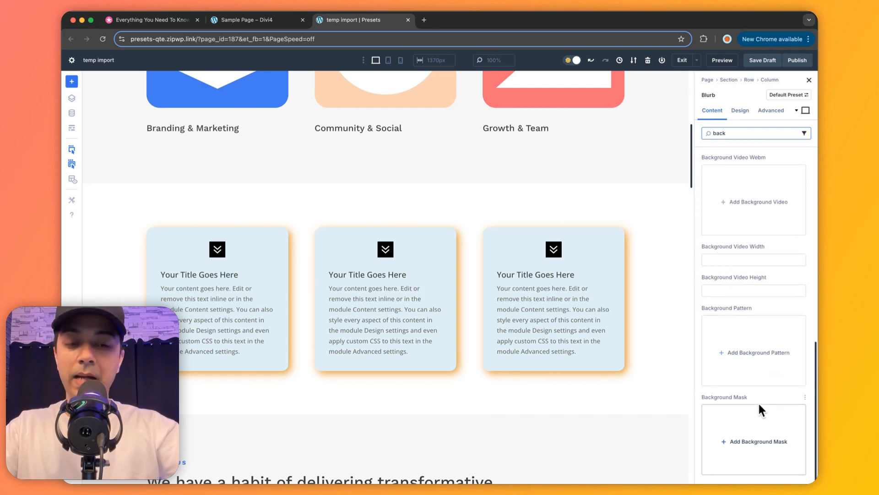
Look through the remaining background options and clear the "back" search from the blurb's settings.
scroll(759, 403, "down", 1)
key("BackSpace")
key("BackSpace")
key("BackSpace")
key("BackSpace")
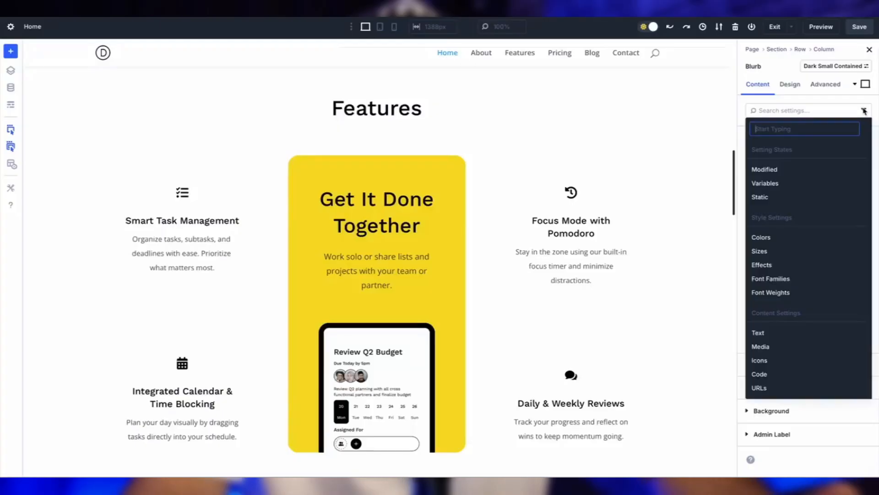
Filter the Smart Task Management blurb's settings to Media and add a Scallops background pattern with a Diagonal Bars 2 background mask.
left_click(760, 345)
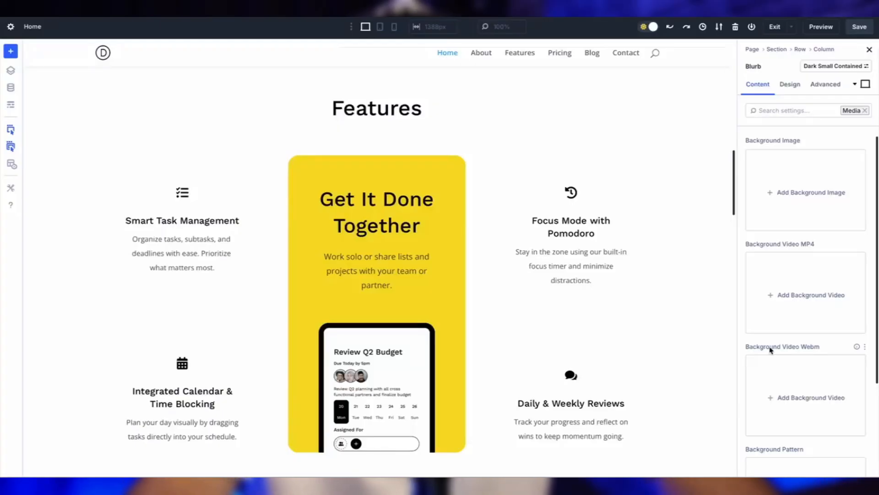
scroll(783, 284, "down", 5)
left_click(796, 338)
left_click(779, 369)
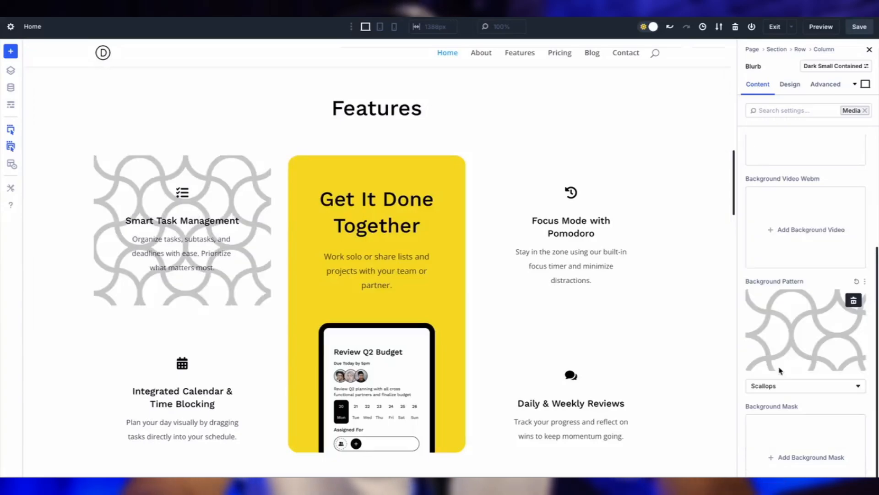
scroll(788, 357, "down", 1)
left_click(799, 393)
left_click(758, 342)
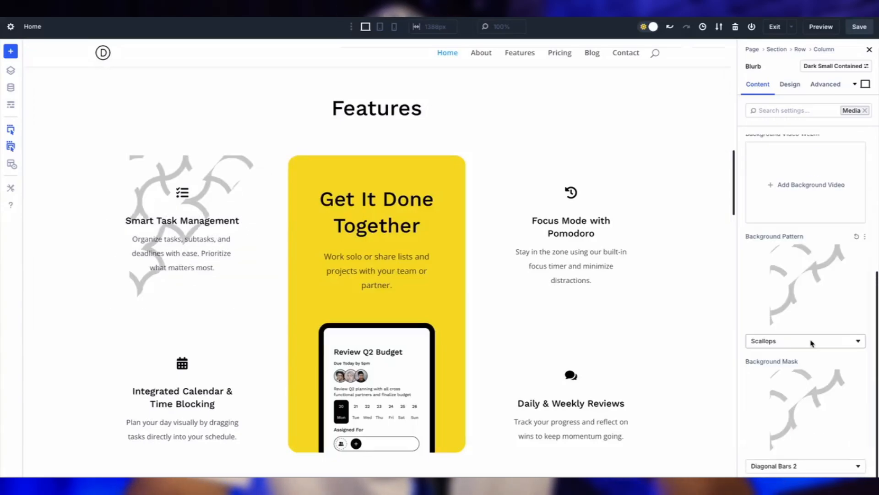
Replace the Media filter with a search for "color" and lower the opacity of the blurb's pattern color until it is very faint.
left_click(866, 110)
left_click(787, 111)
type("color")
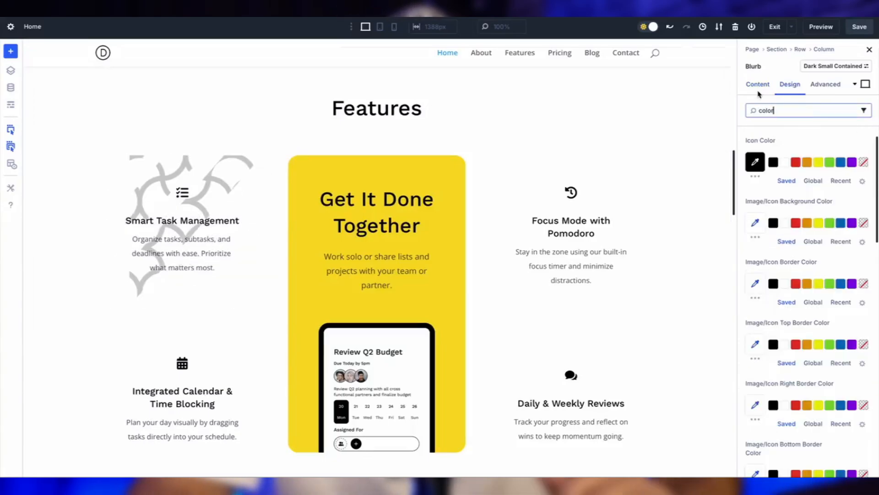
scroll(752, 315, "down", 5)
left_click(752, 316)
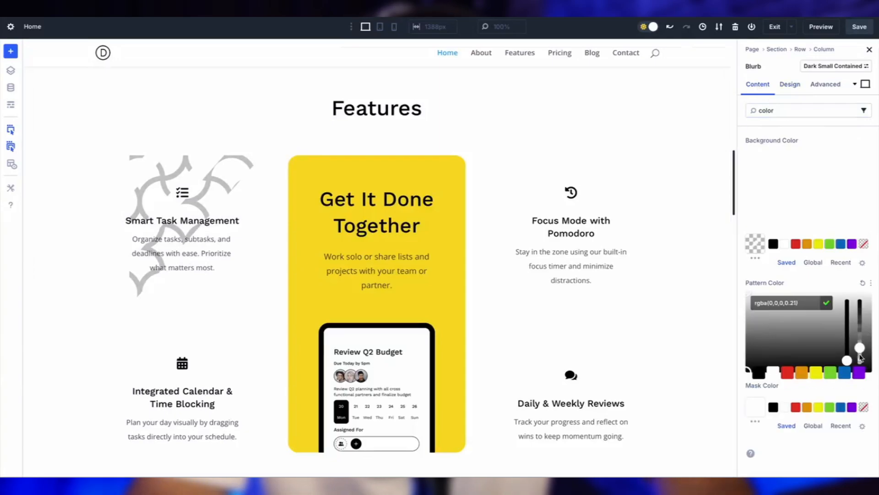
left_click_drag(860, 351, 862, 366)
Search the blurb's Design settings for "border", set the border width to 1 px and choose a light grey global border color.
double_click(766, 111)
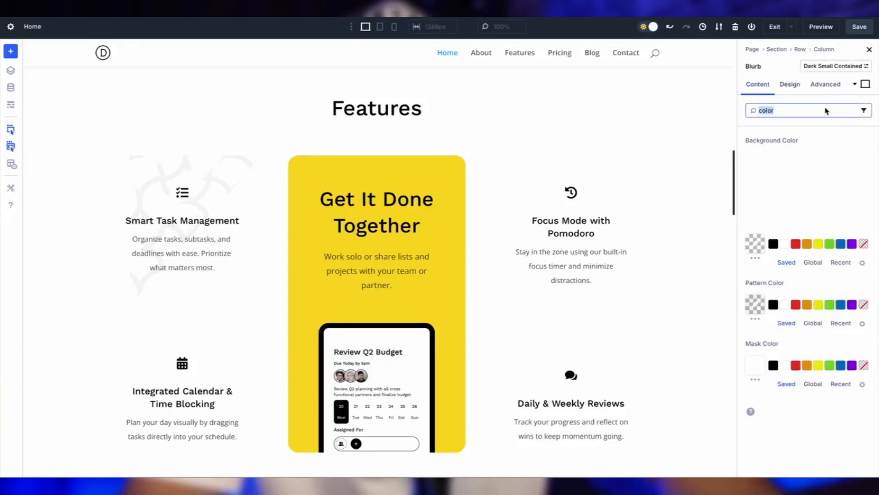
type("border")
left_click(790, 84)
scroll(808, 295, "down", 10)
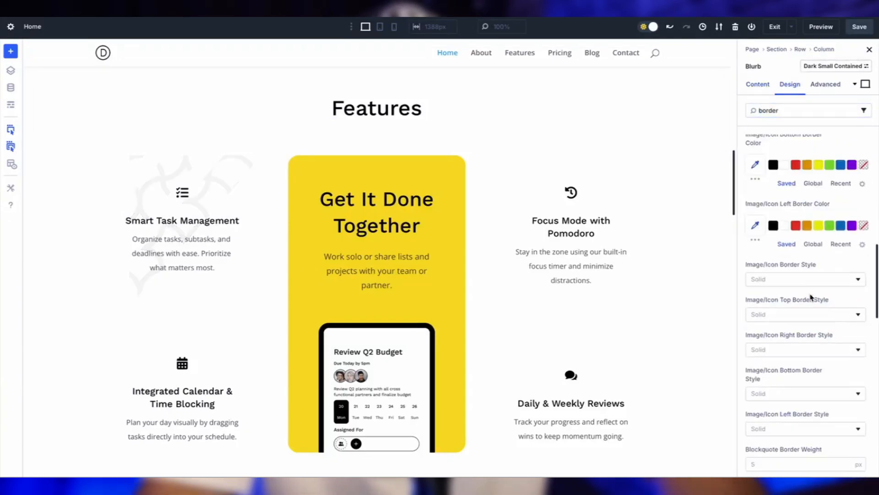
left_click(781, 287)
scroll(781, 286, "down", 3)
left_click(846, 276)
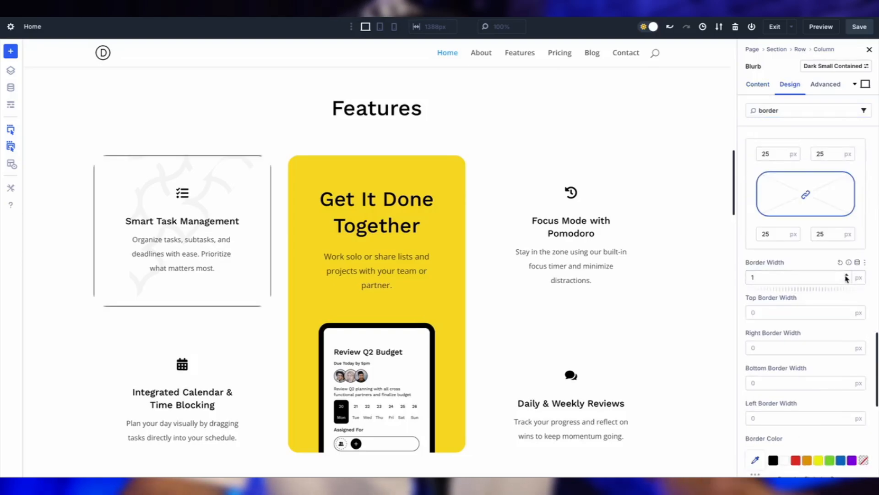
scroll(832, 300, "down", 2)
left_click(813, 398)
Search the Design settings for "box shadow" and apply the outer shadow preset with 12 px vertical position, 18 px blur and -6 px spread.
double_click(796, 111)
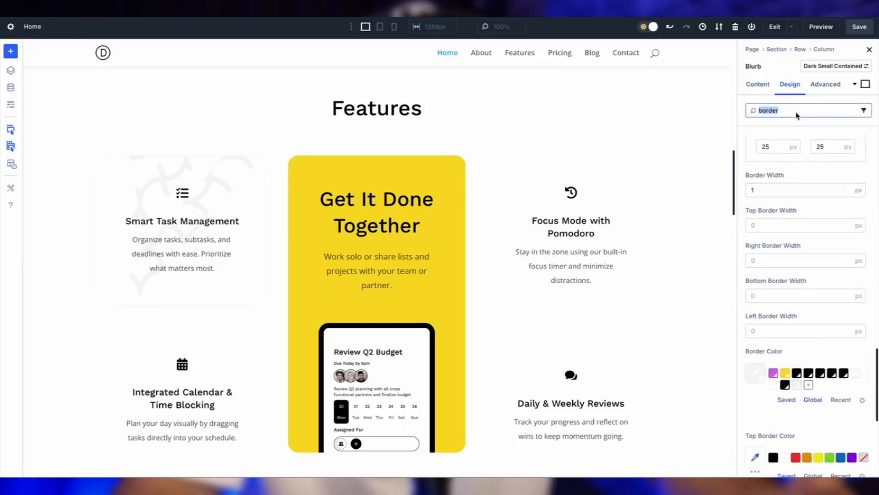
type("box shedow")
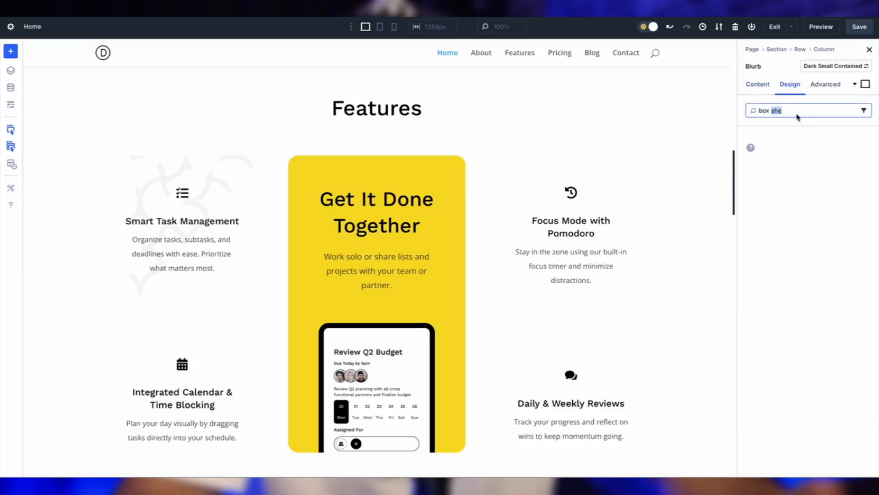
left_click(855, 162)
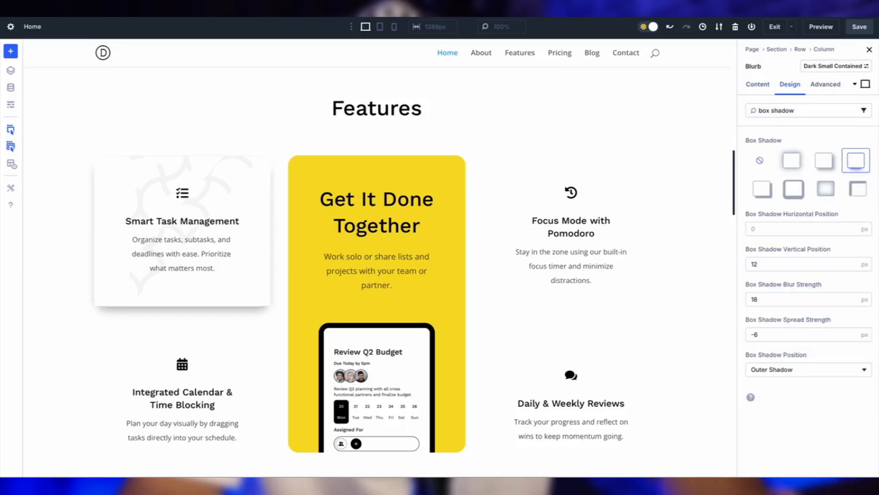